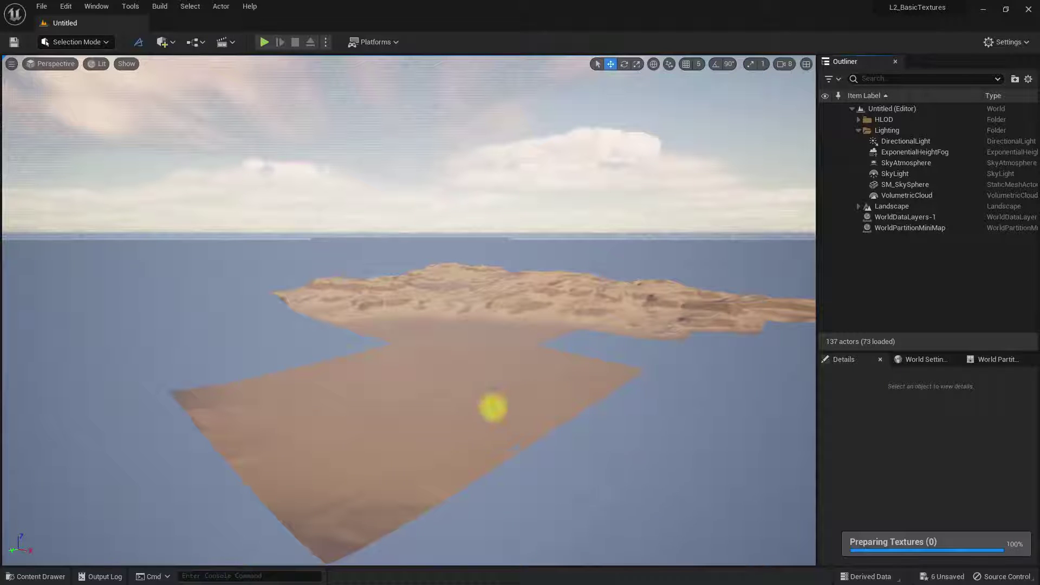
Survey the dunes, show the World Partition minimap, and select the Landscape actor in the Outliner.
right_drag(508, 407, 428, 418)
drag(482, 401, 507, 409)
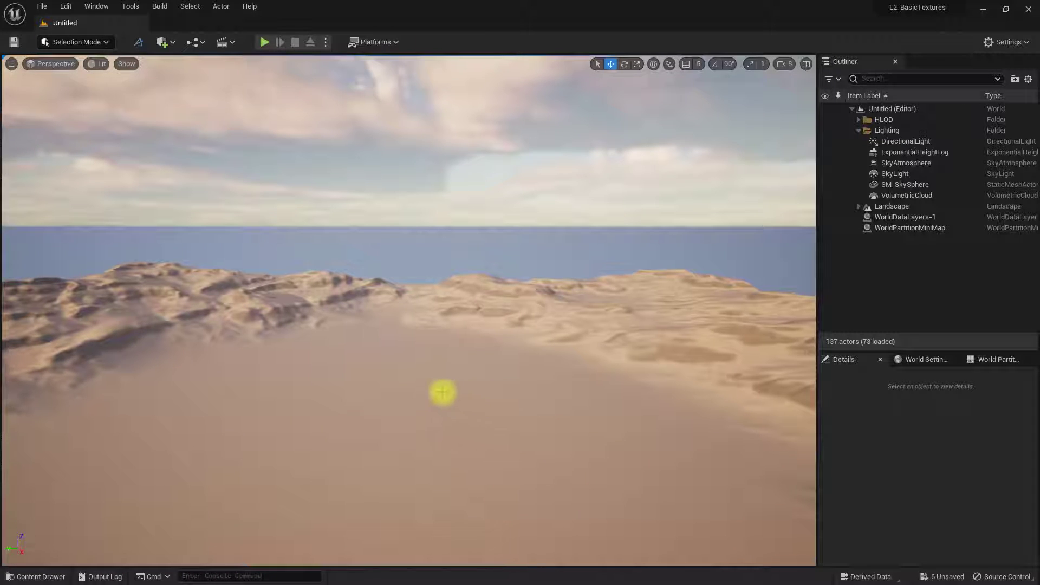
mouse_move(433, 390)
right_down()
mouse_move(425, 407)
mouse_move(396, 409)
mouse_move(411, 437)
mouse_move(431, 387)
right_up()
key(s)
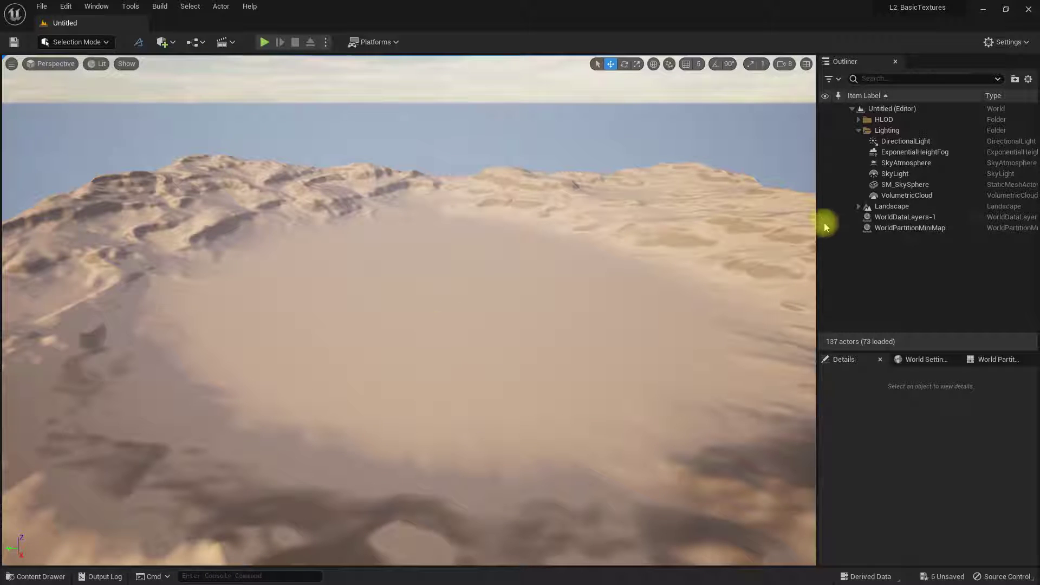
click(858, 206)
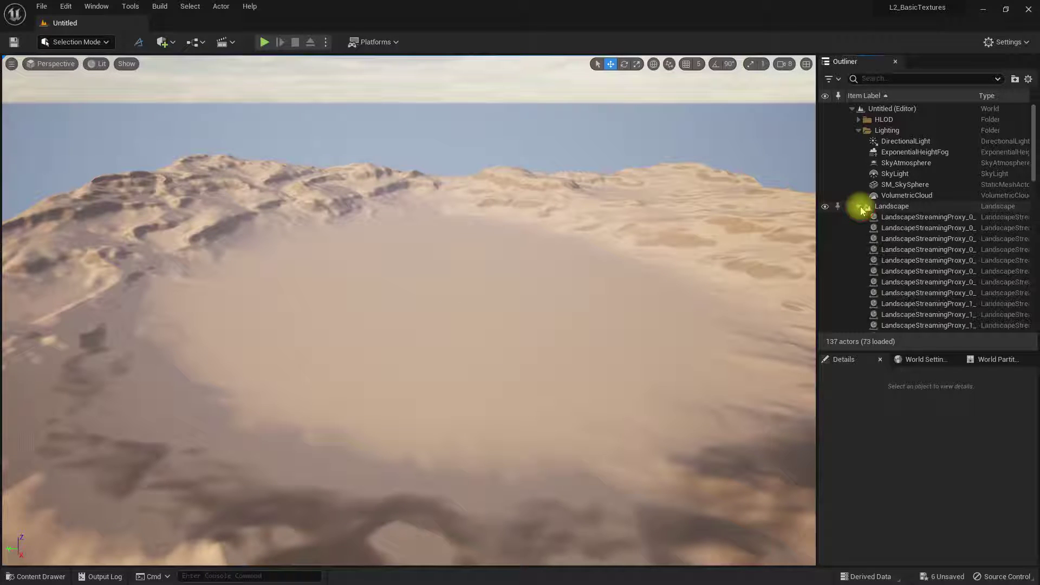
click(859, 206)
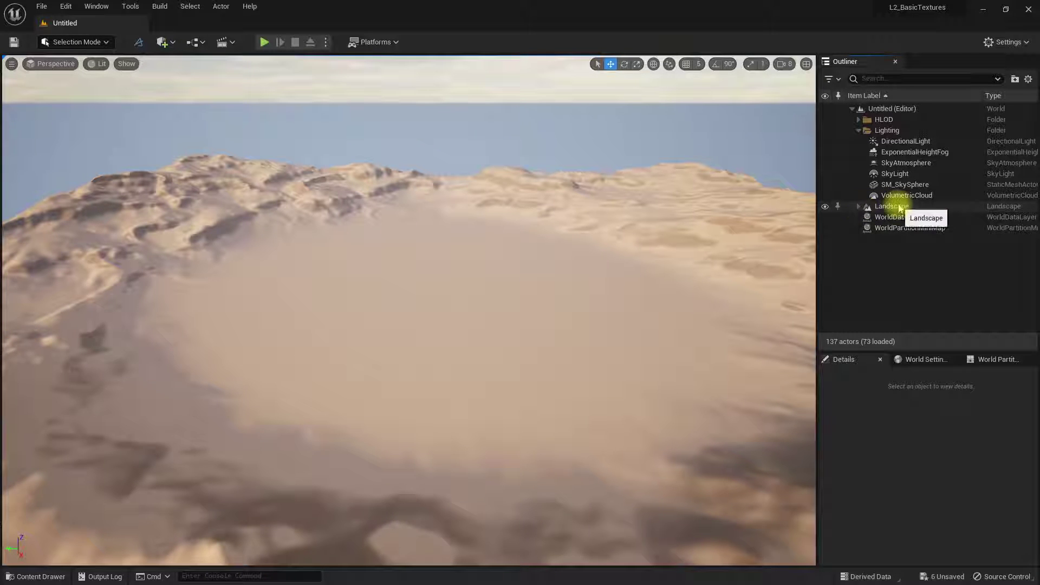
click(859, 207)
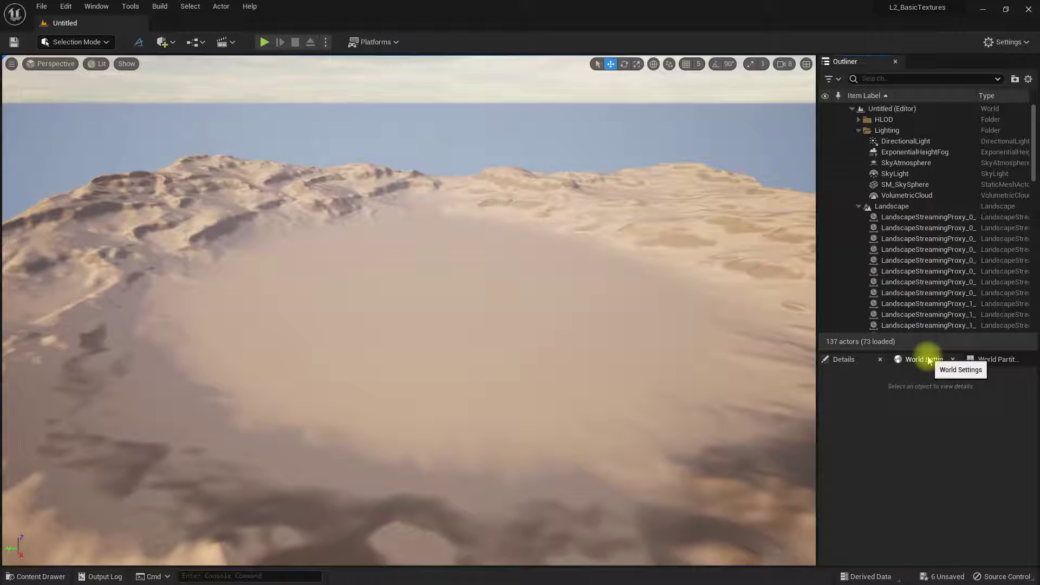
click(993, 360)
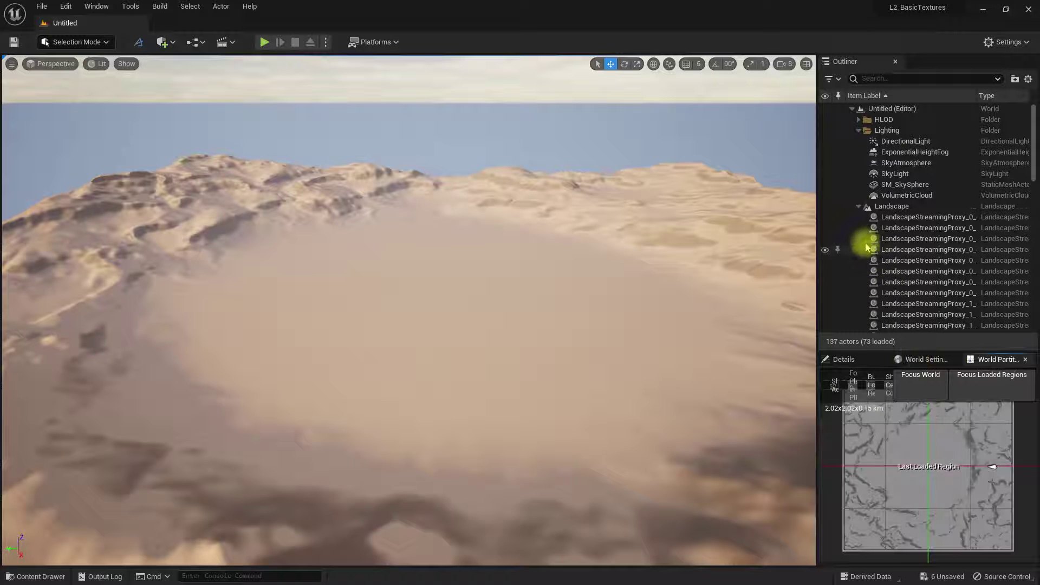
click(858, 206)
click(891, 207)
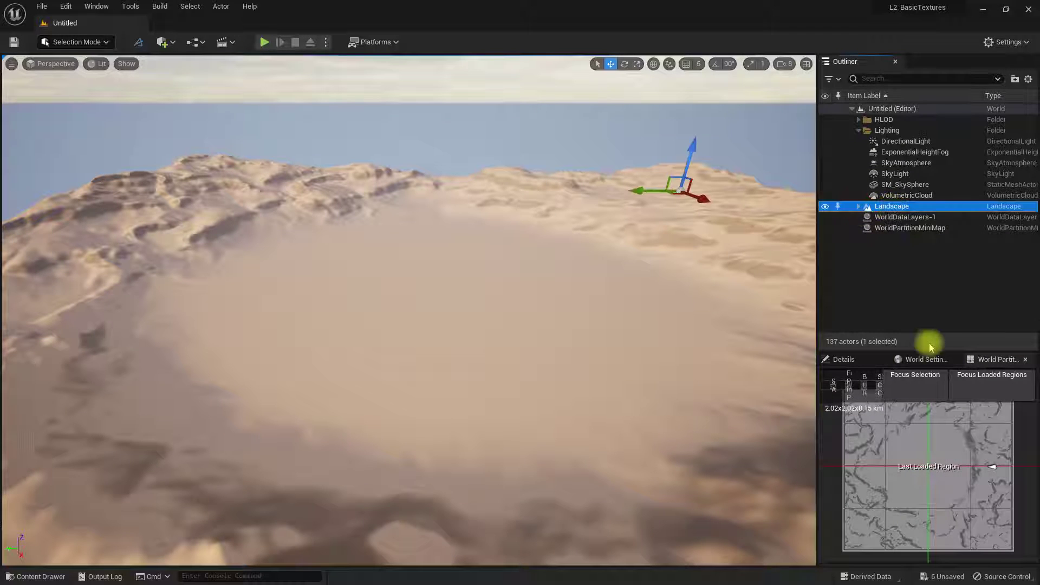
In the Landscape's Details, replace M_ProcGrid with MI_Landscape as the Landscape Material.
click(873, 358)
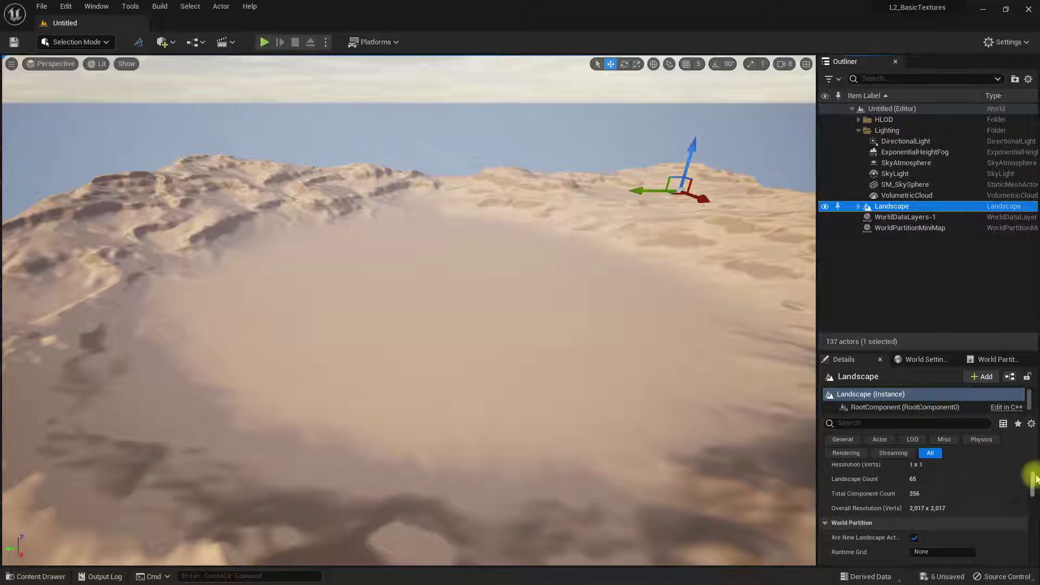
scroll(1031, 476, up, 10)
scroll(986, 503, down, 8)
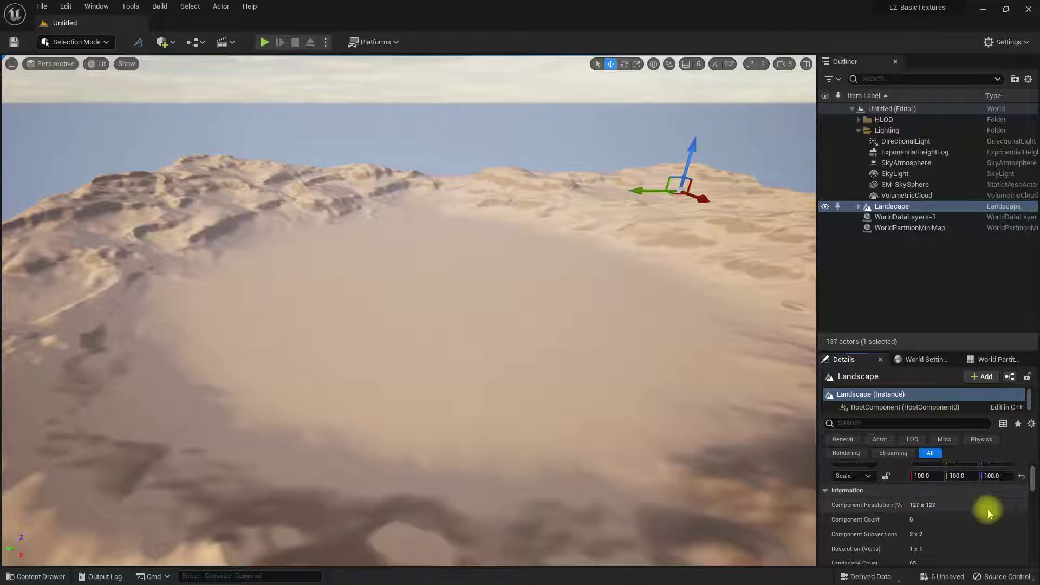
scroll(984, 523, down, 5)
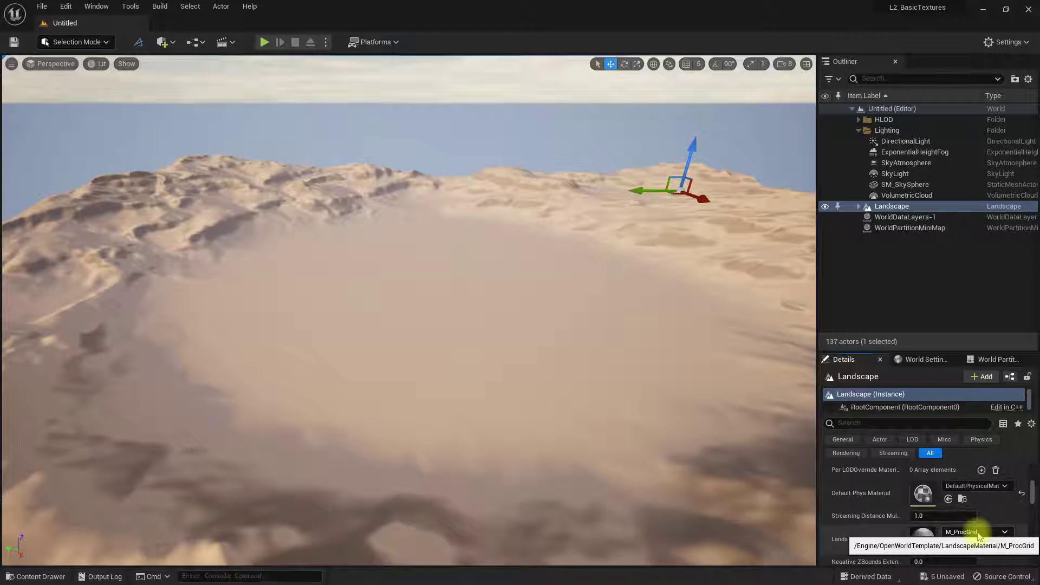
click(979, 532)
text(mi_lanr)
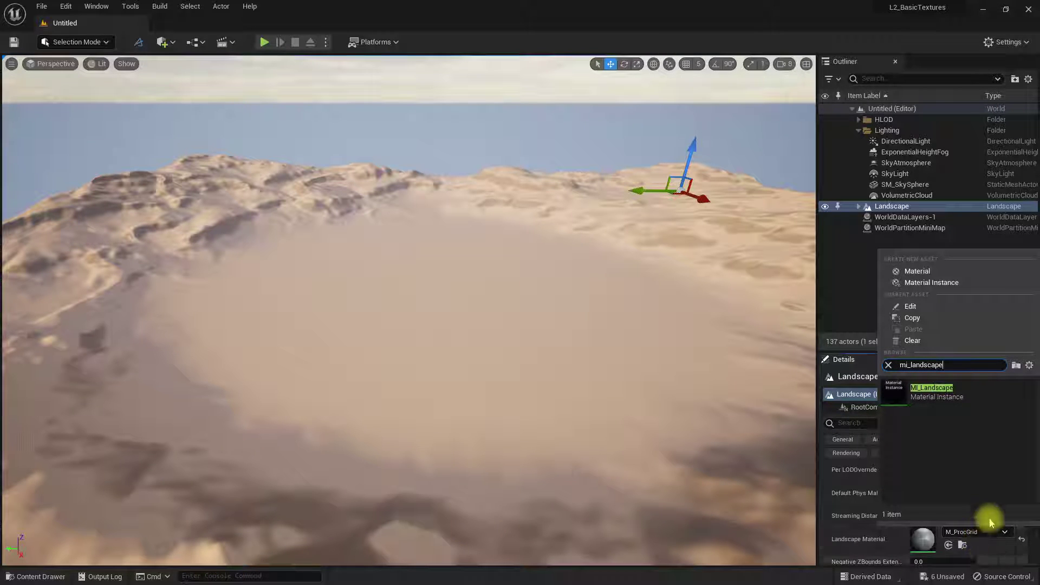
click(897, 395)
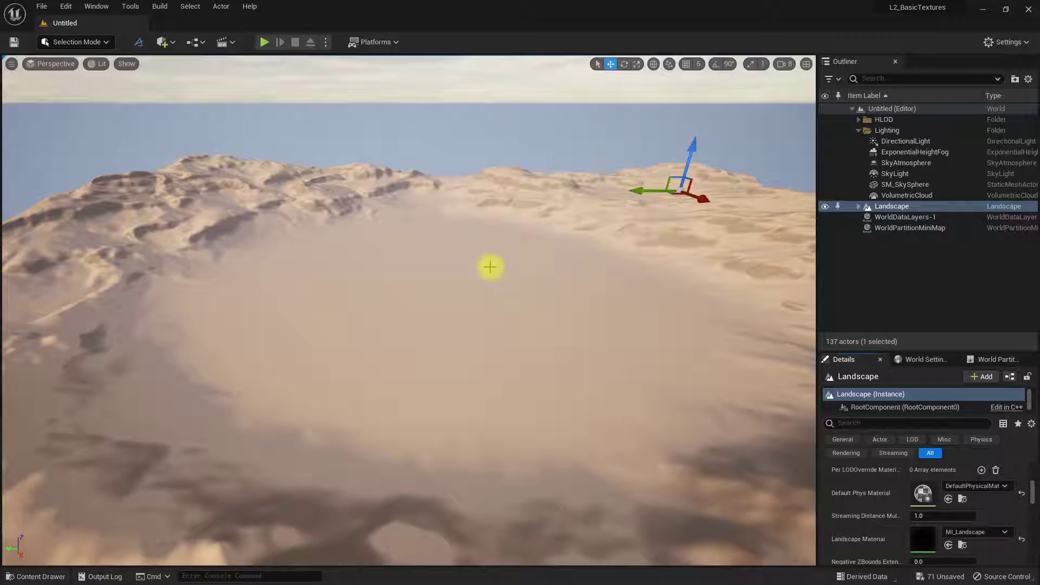
click(78, 41)
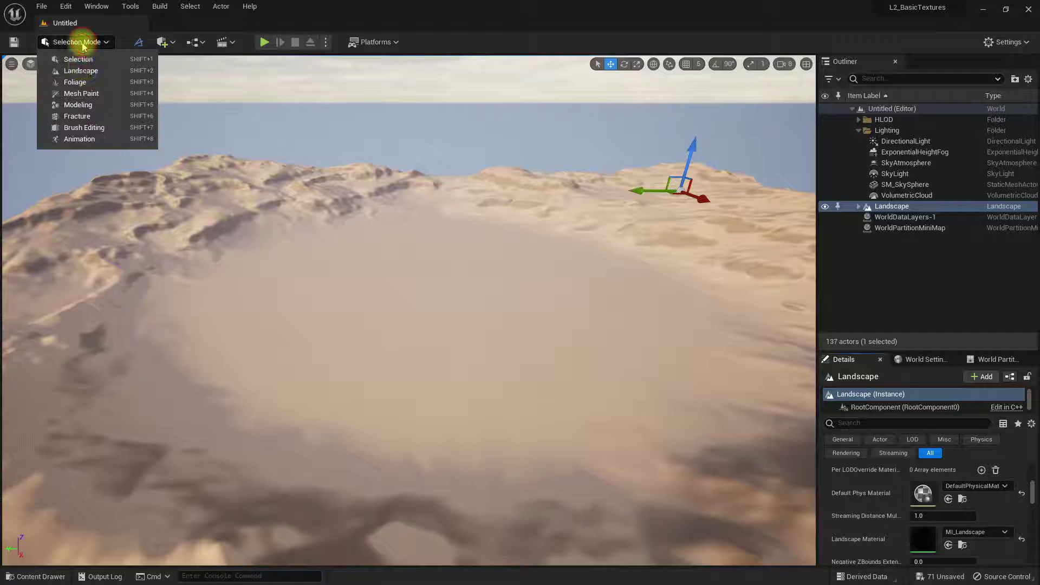
click(82, 70)
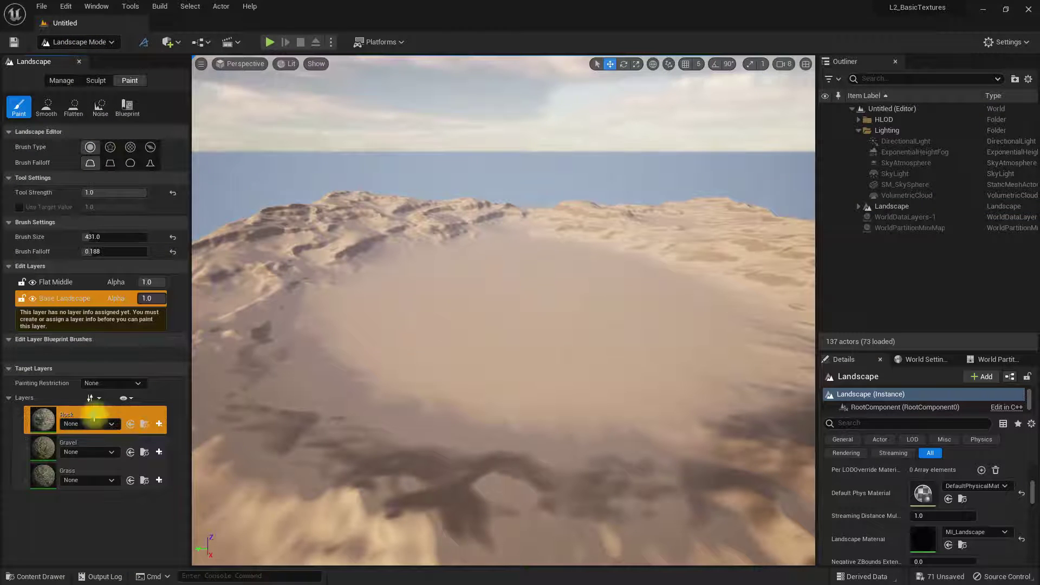
click(147, 426)
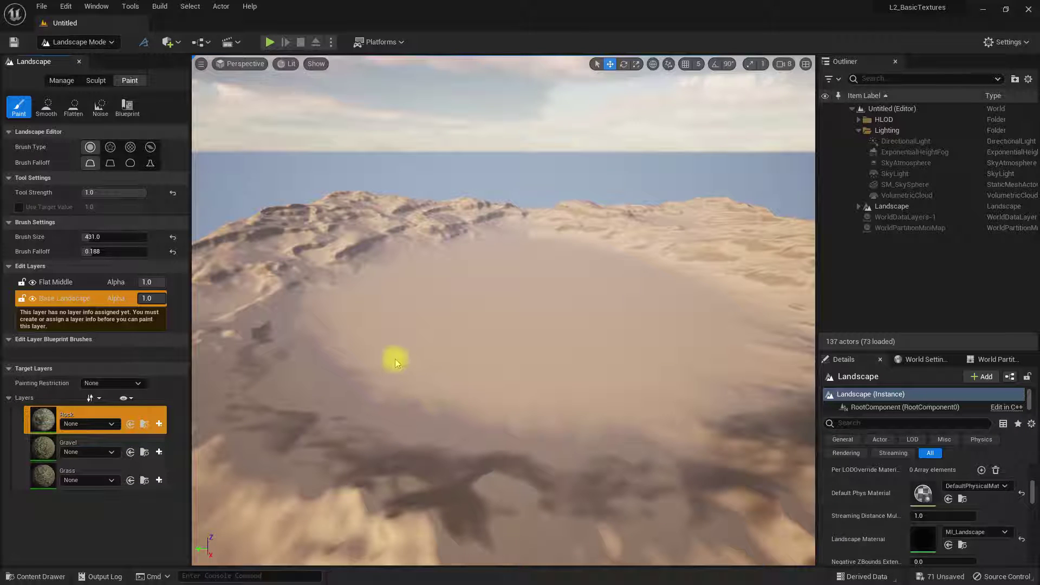
click(88, 42)
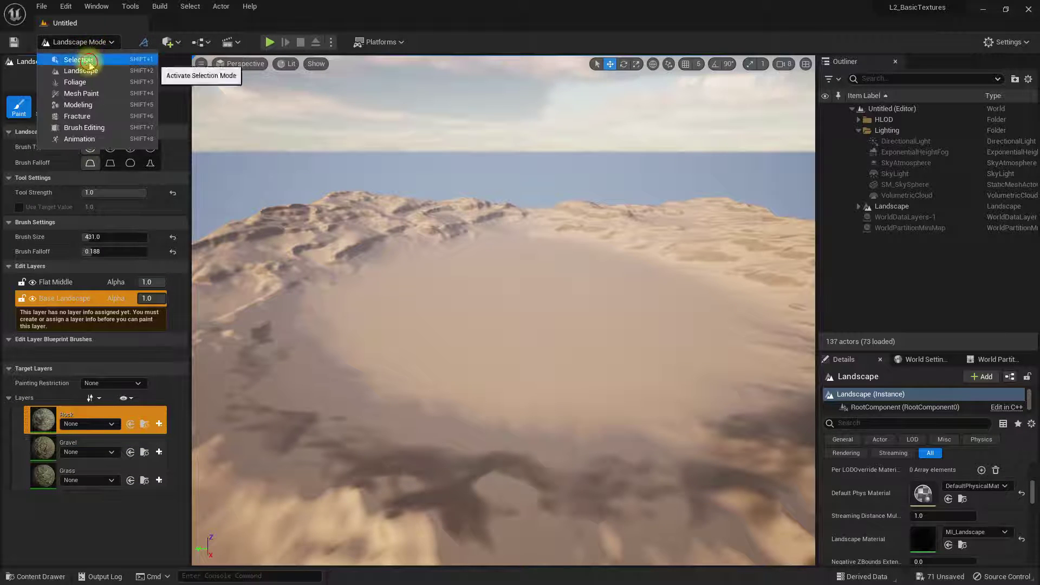
click(79, 59)
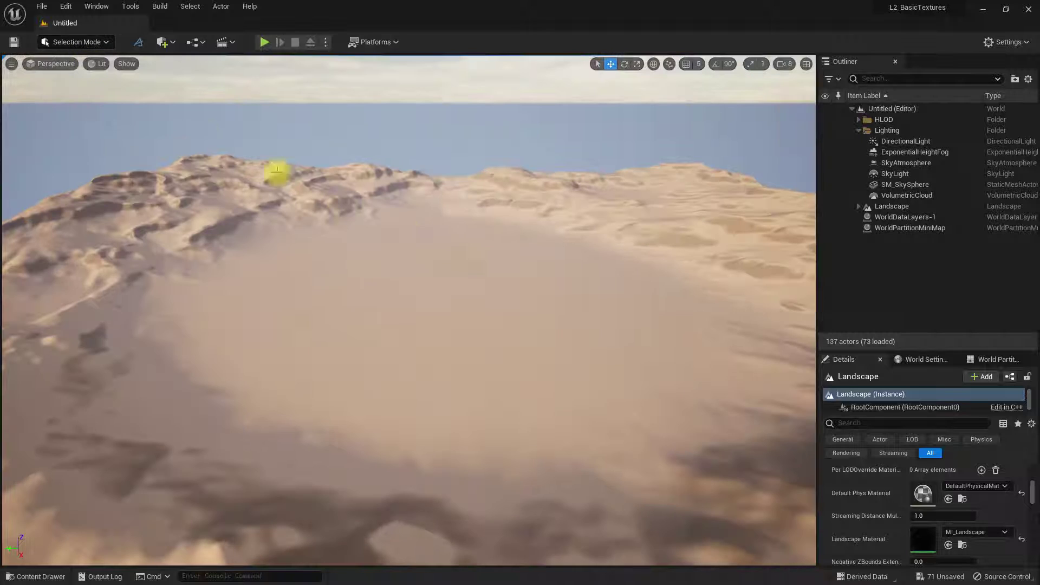
Expand the streaming proxy list and select the first LandscapeStreamingProxy tile.
click(858, 207)
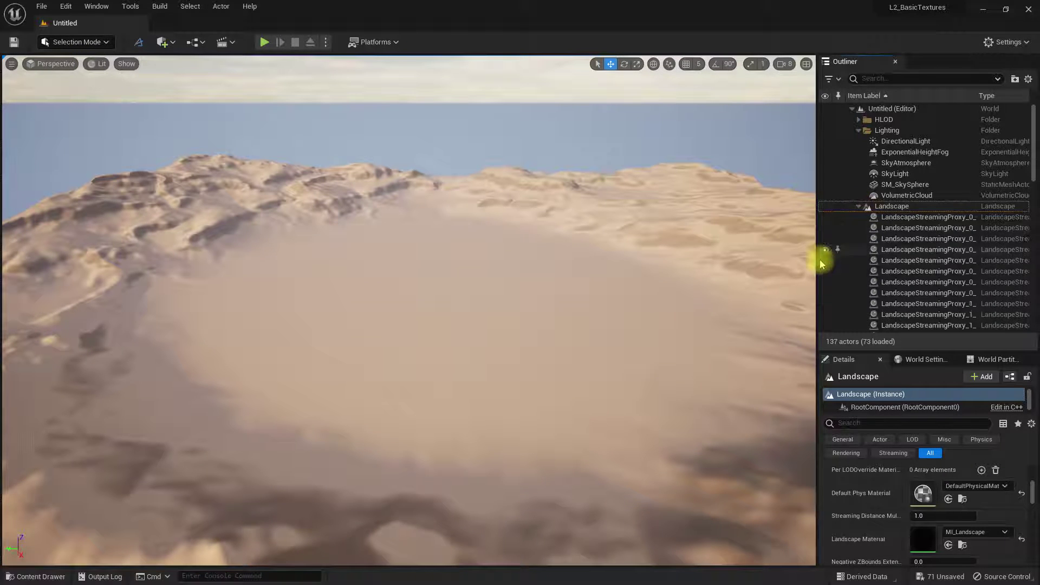
click(915, 216)
click(915, 228)
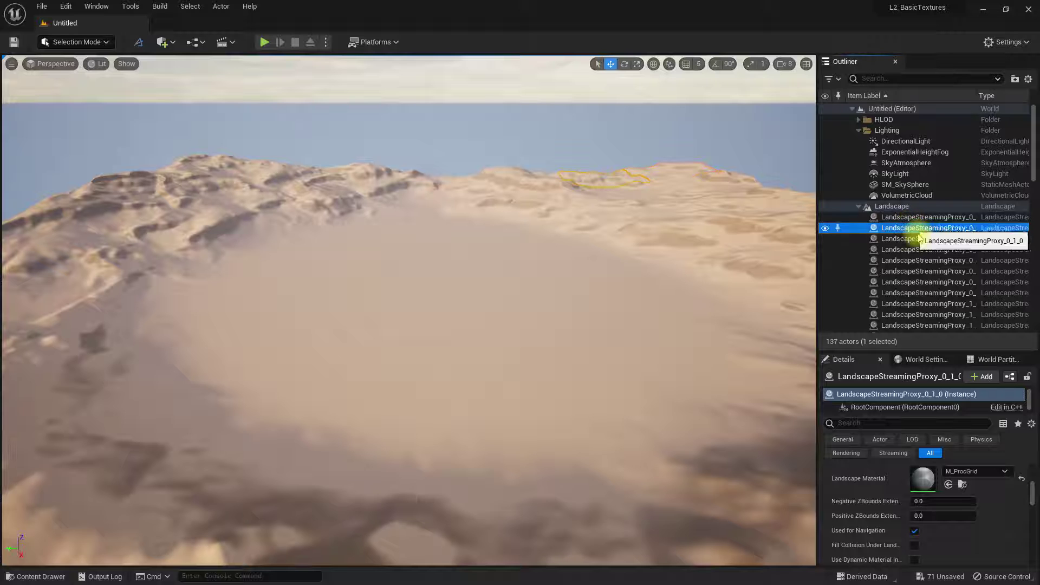
click(915, 238)
click(914, 249)
click(915, 238)
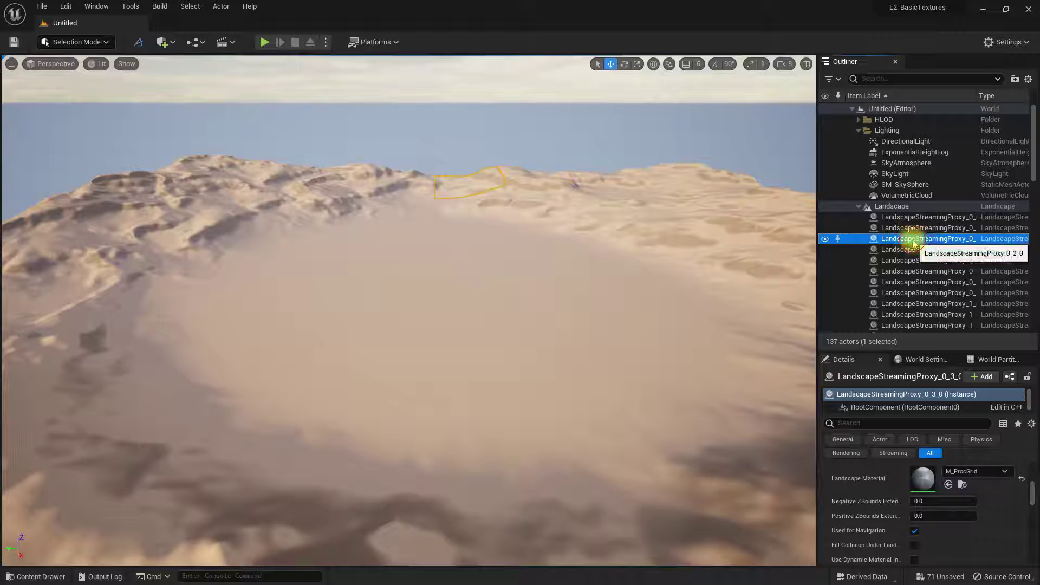
click(907, 218)
Shift-select down to the last proxy so all 64 tiles are selected, then open their material picker.
scroll(930, 217, down, 5)
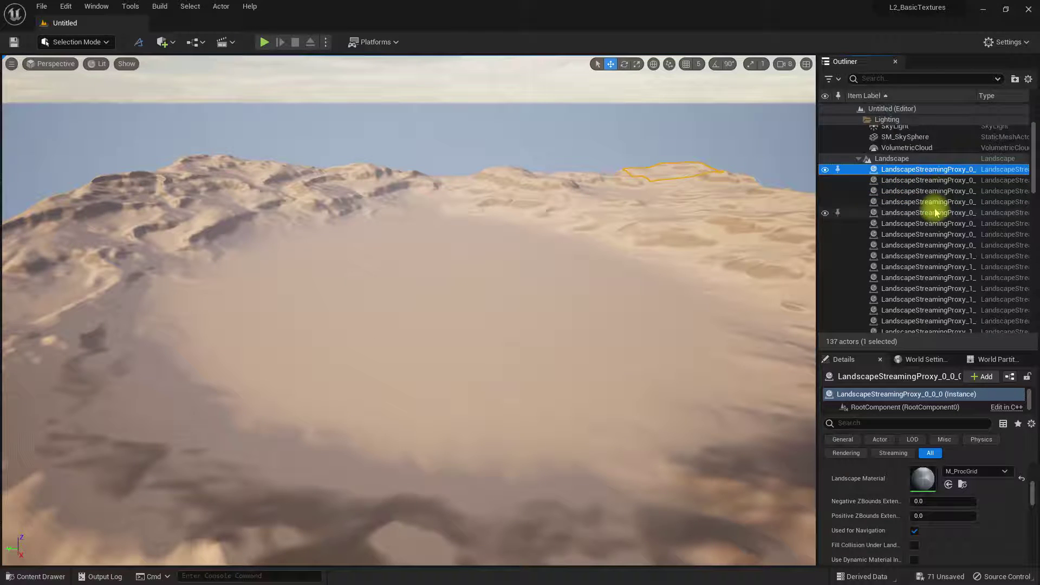
scroll(935, 215, down, 12)
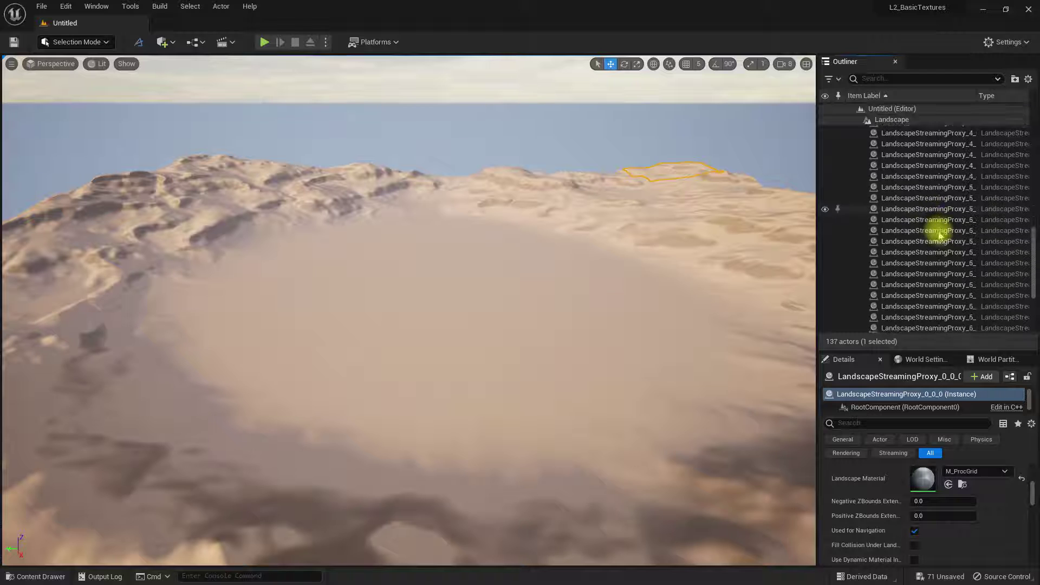
scroll(939, 237, down, 5)
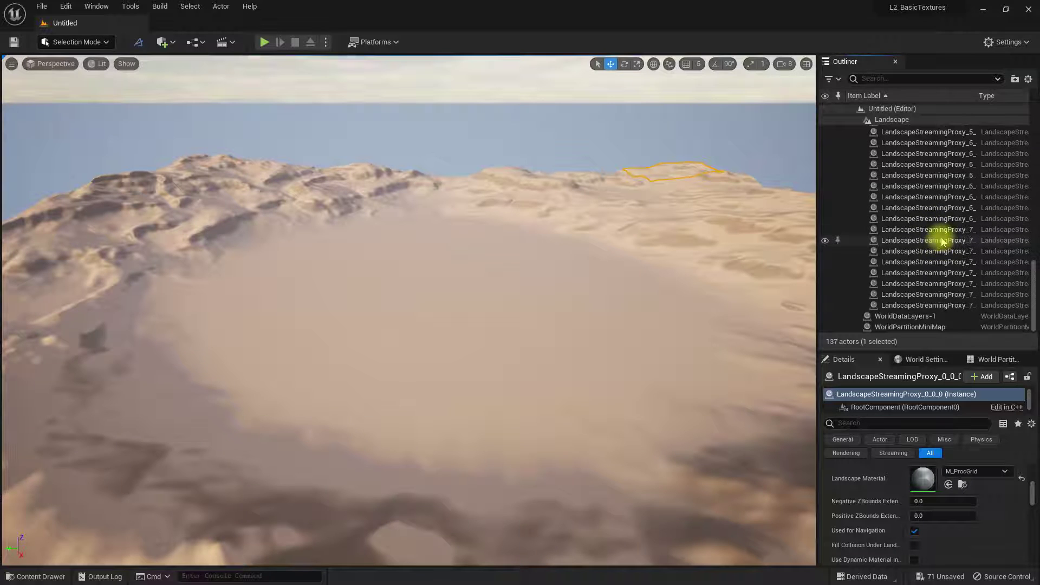
shift+click(930, 305)
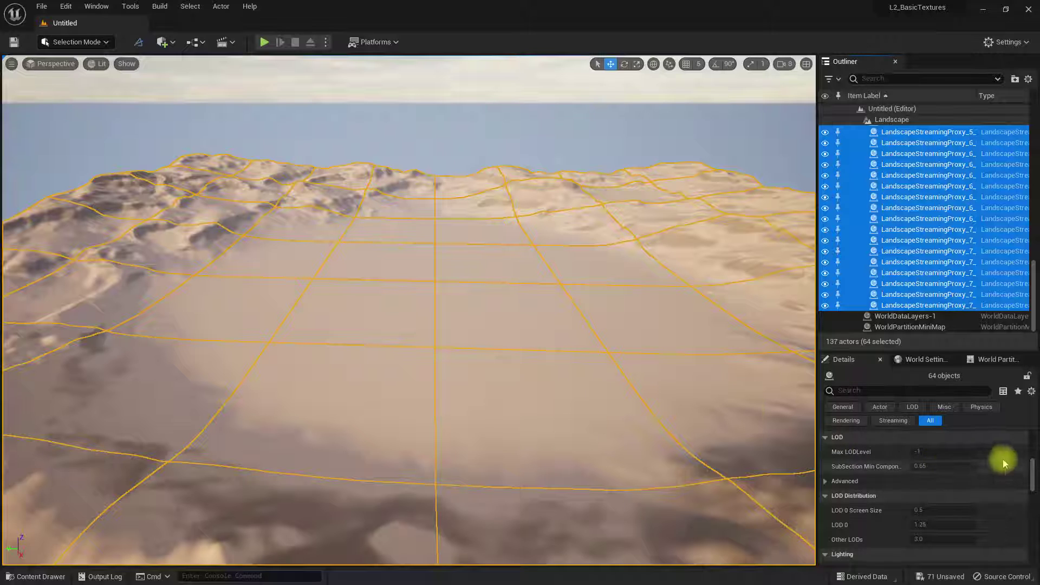
scroll(1013, 450, up, 5)
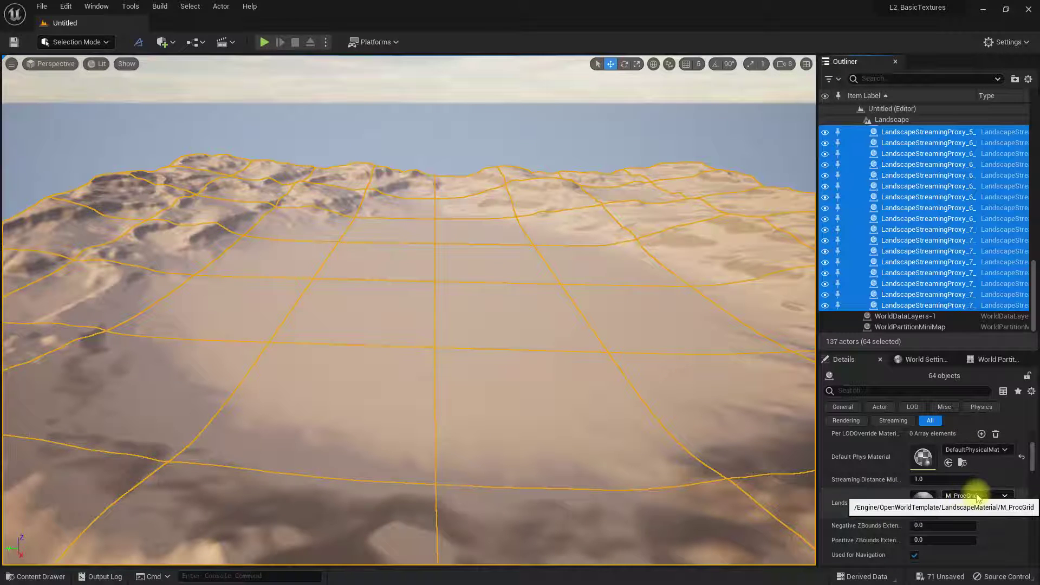
click(976, 496)
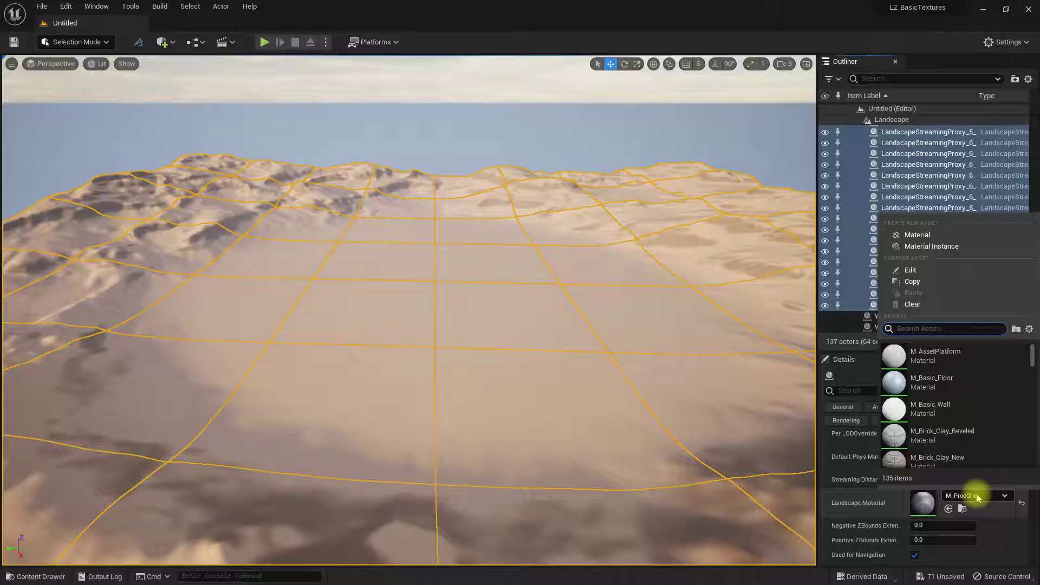
Search 'mi_' and assign MI_Landscape to all 64 selected proxy tiles.
text(mi_landscap)
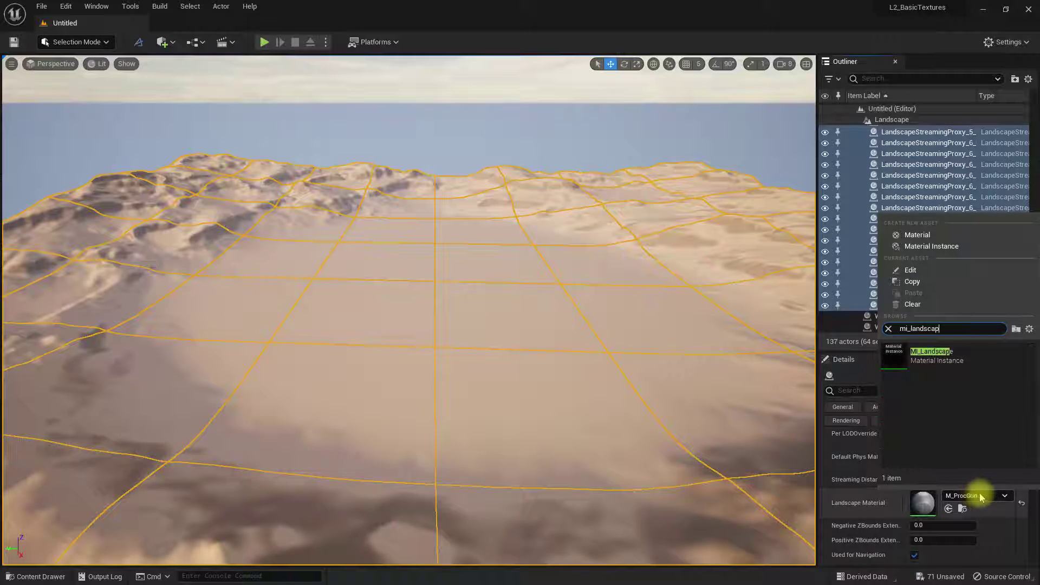
click(900, 358)
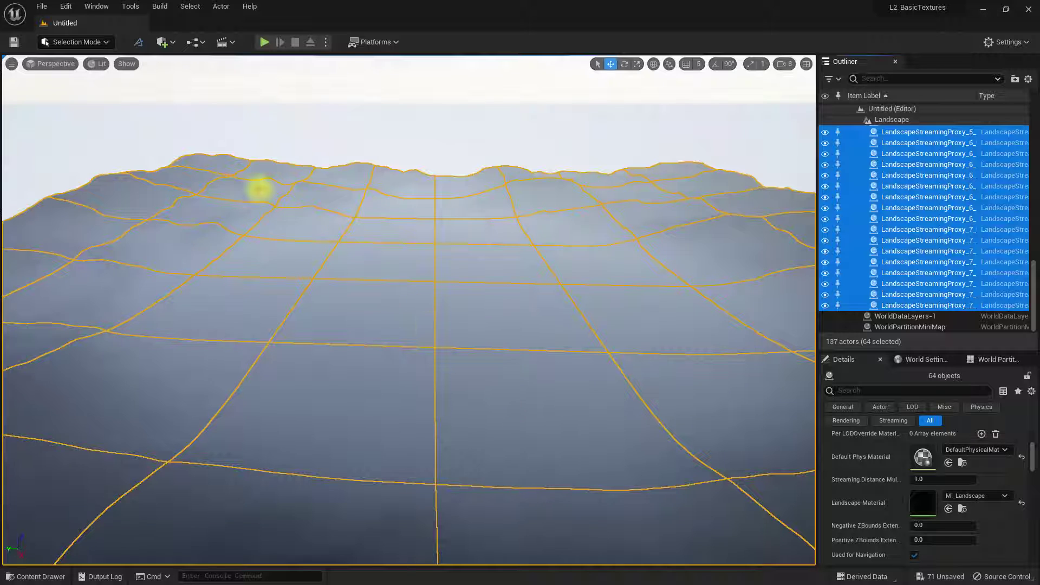
click(76, 42)
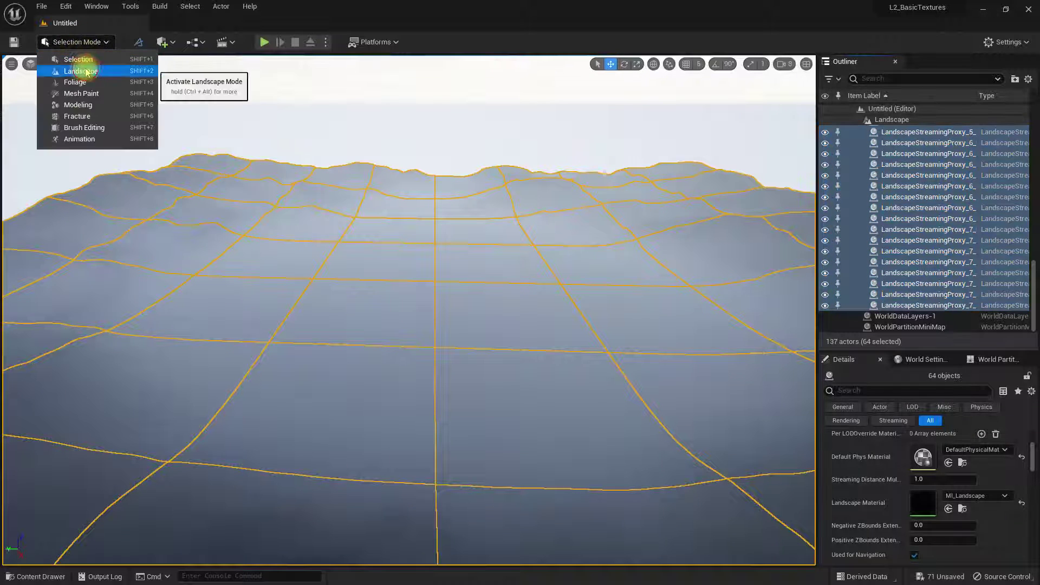
Enter Landscape mode and save a weight-blended Rock_LayerInfo for the Rock paint layer.
click(70, 69)
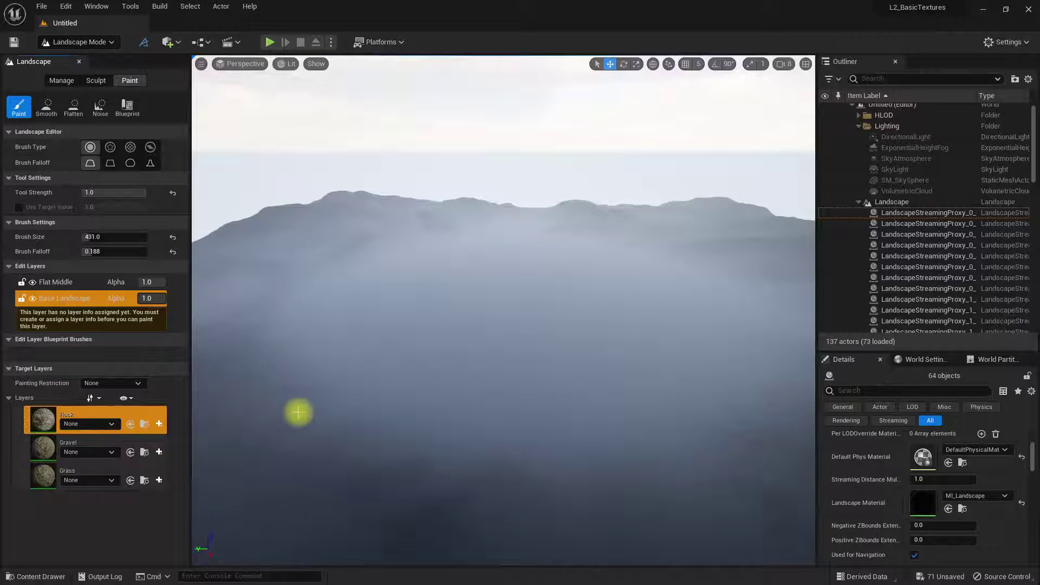
click(159, 425)
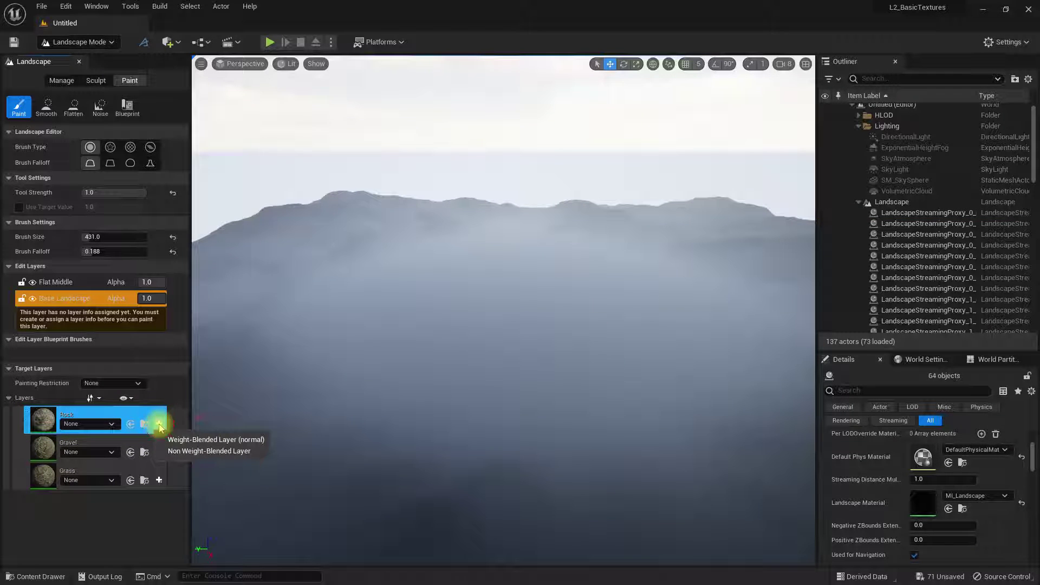
click(199, 439)
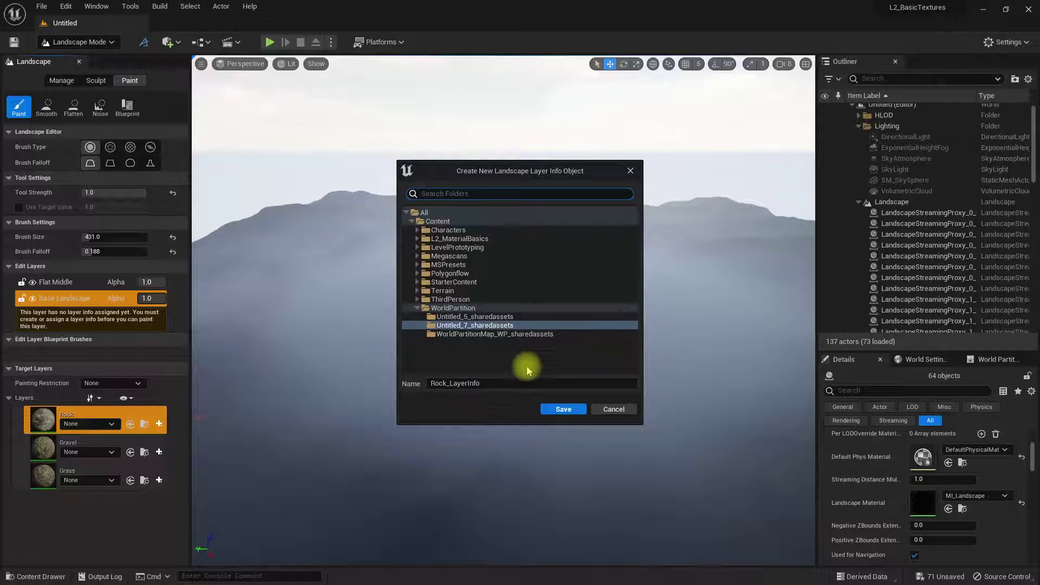
click(564, 409)
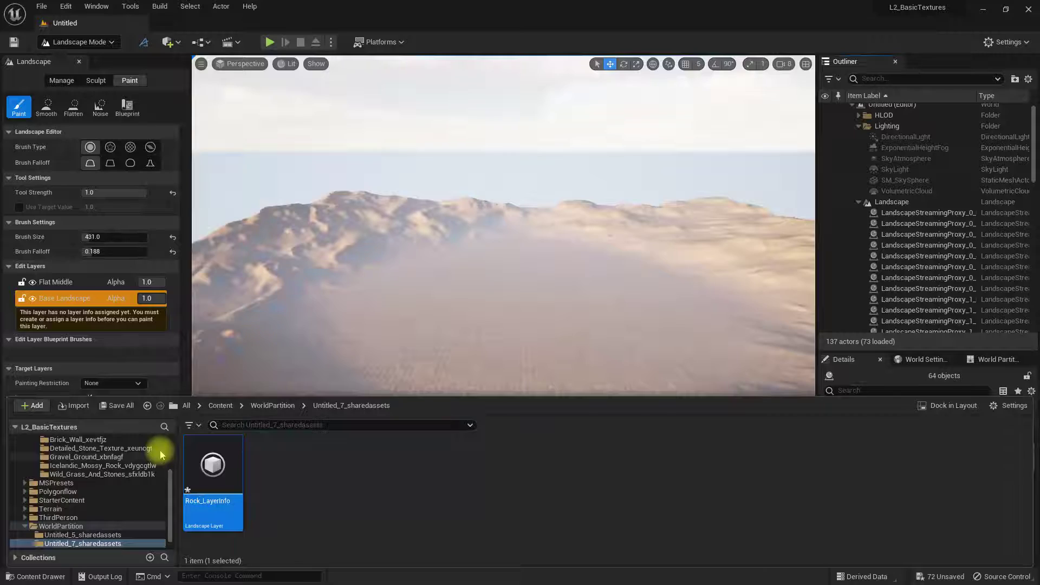
right_drag(499, 364, 499, 469)
key(w)
key(s)
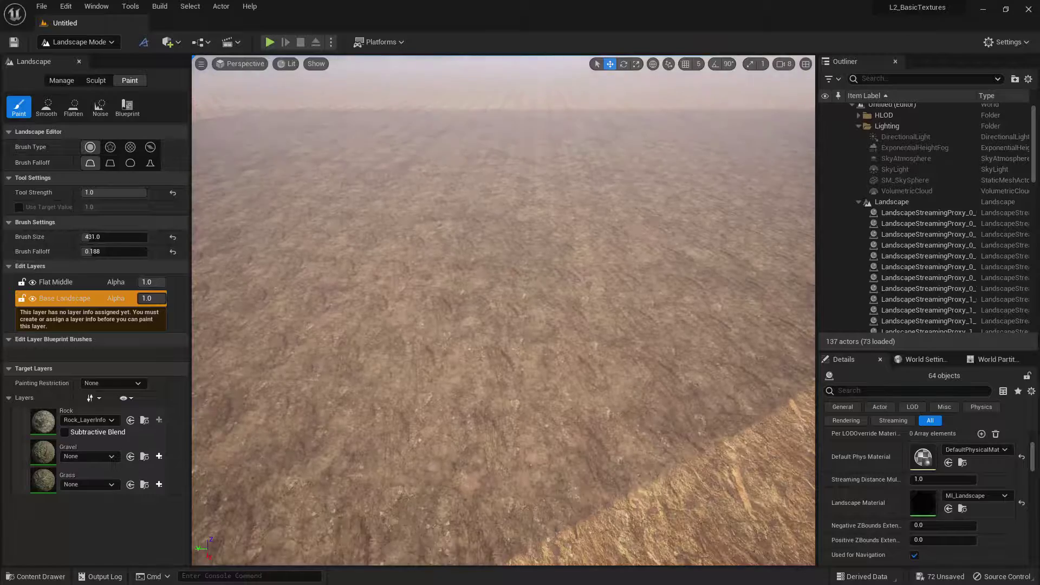
key(s)
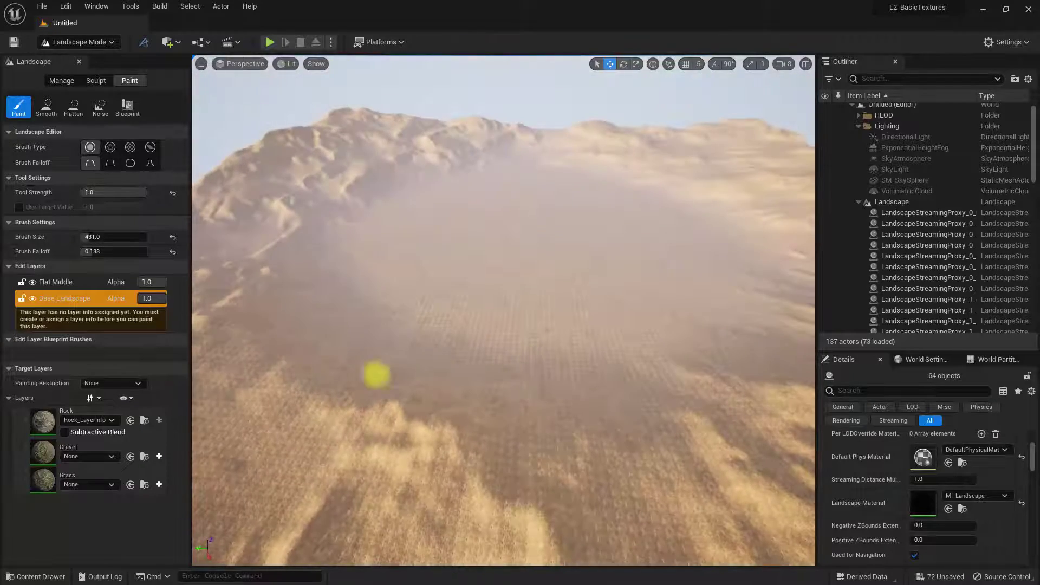
Create and save a weight-blended Gravel_LayerInfo for the Gravel layer.
click(159, 456)
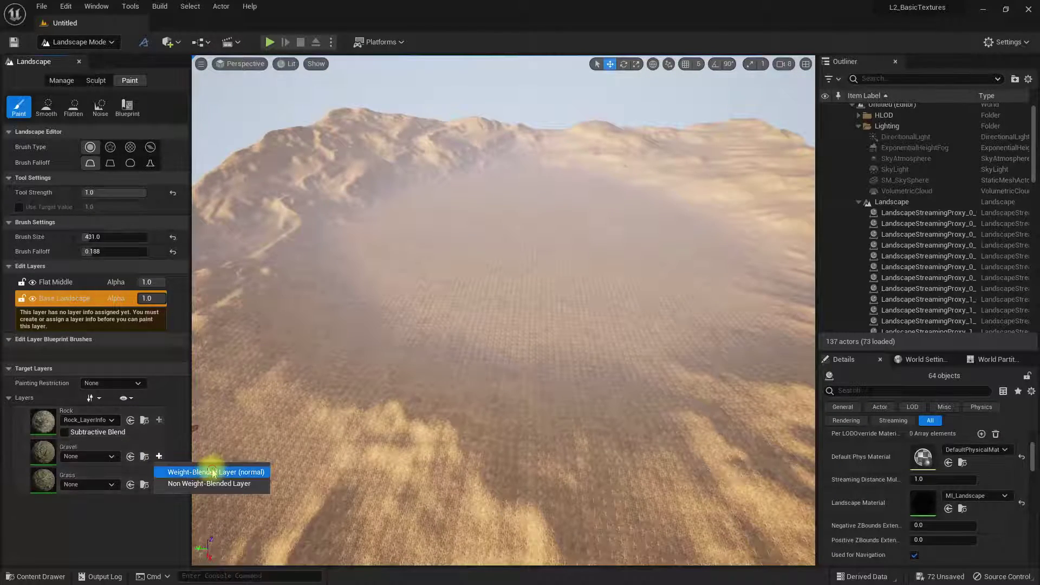
click(213, 471)
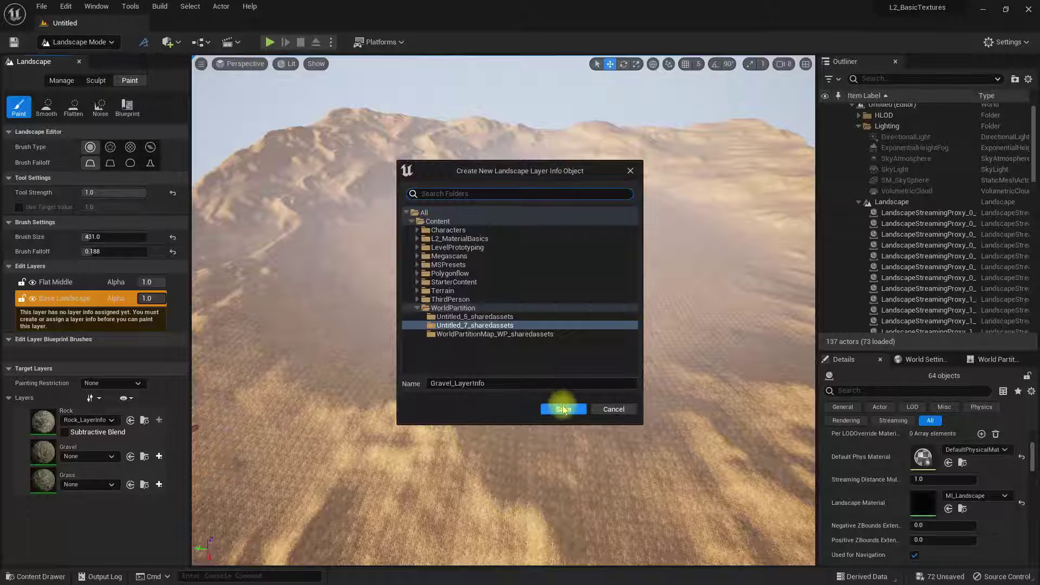
click(563, 409)
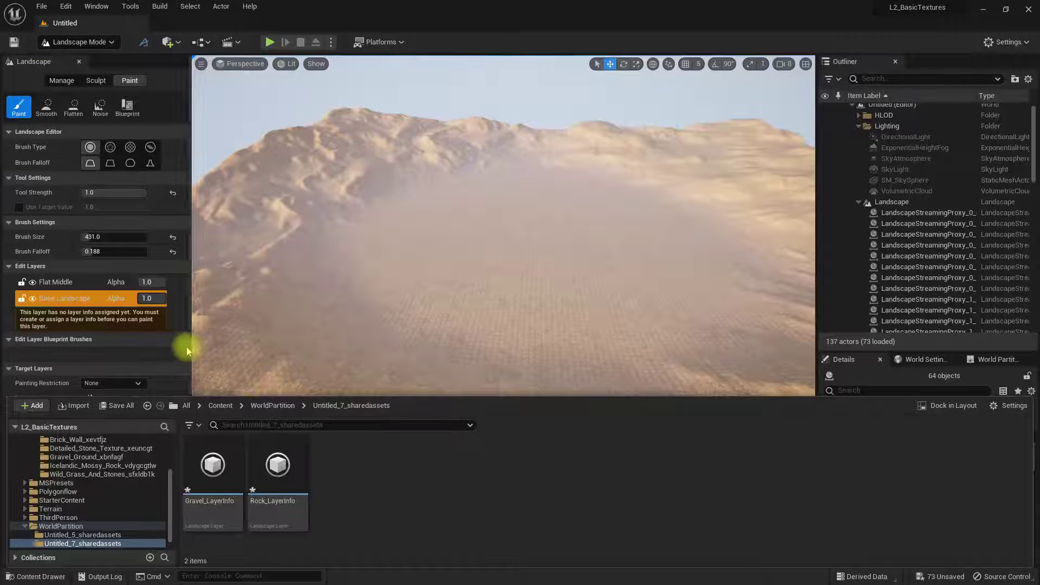
click(172, 356)
Create and save a weight-blended Grass_LayerInfo for the Grass layer.
click(157, 487)
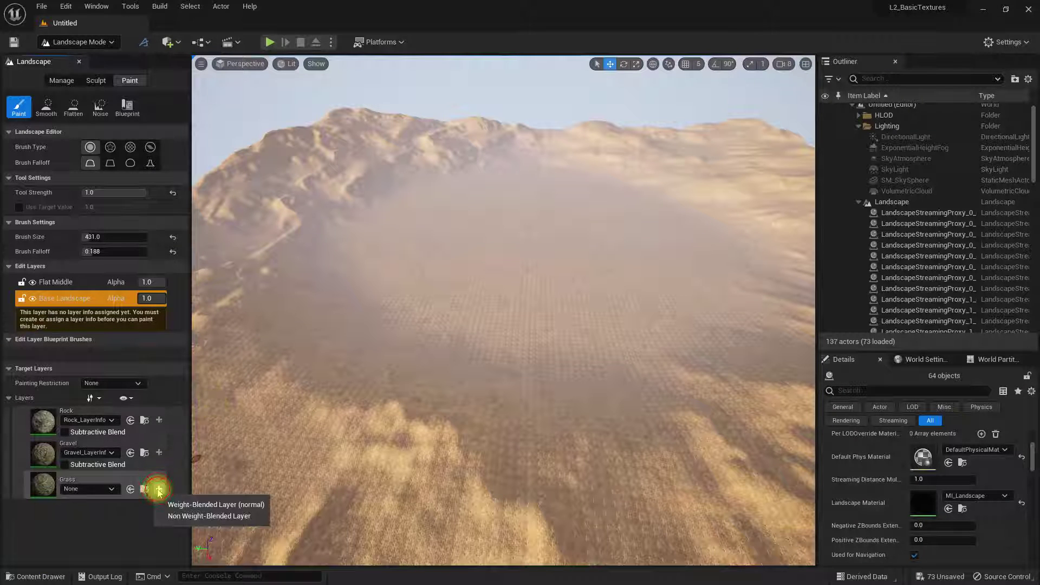
click(195, 505)
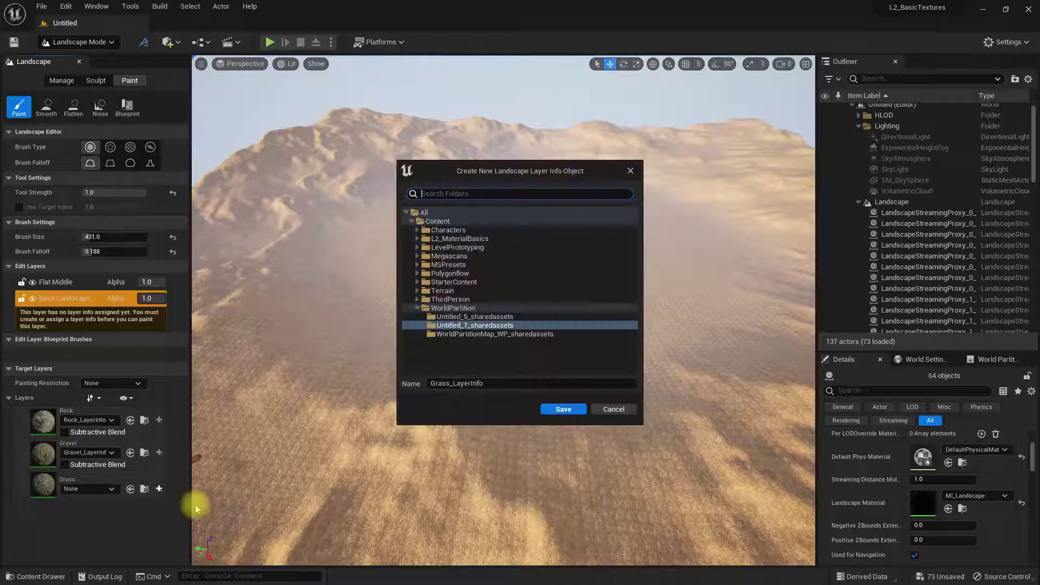
click(559, 409)
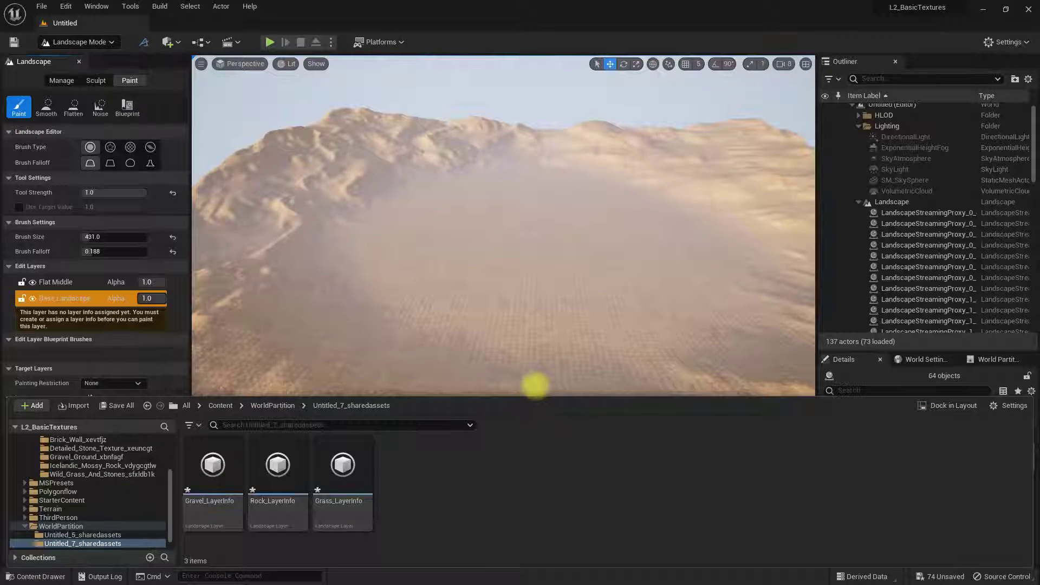
click(163, 355)
key(w)
mouse_move(474, 383)
right_down()
mouse_move(496, 414)
mouse_move(533, 385)
mouse_move(474, 383)
right_up()
right_drag(476, 452, 476, 453)
Paint a gravel patch on the flat ground using the Gravel layer.
click(49, 499)
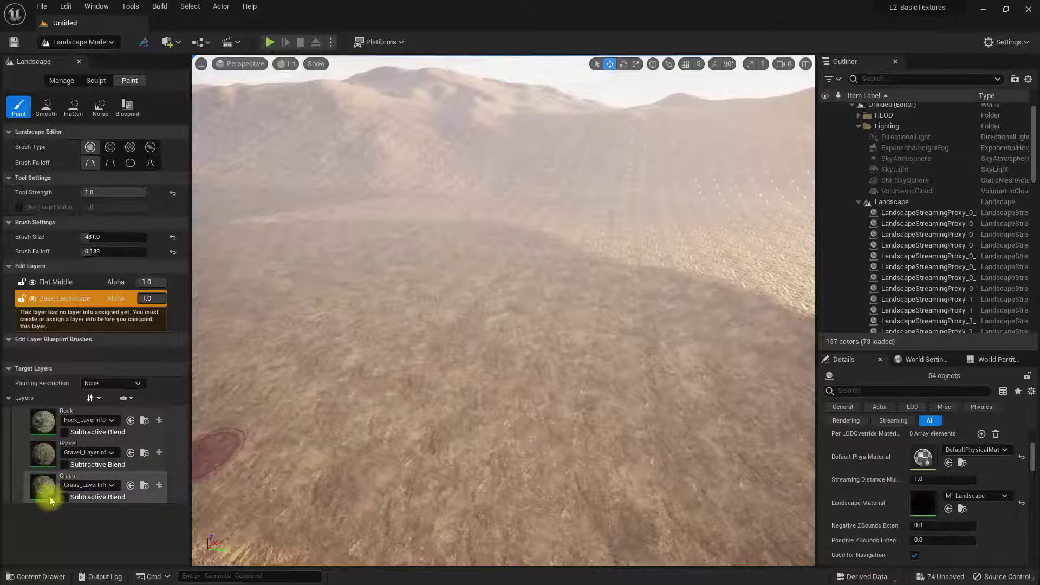
click(44, 454)
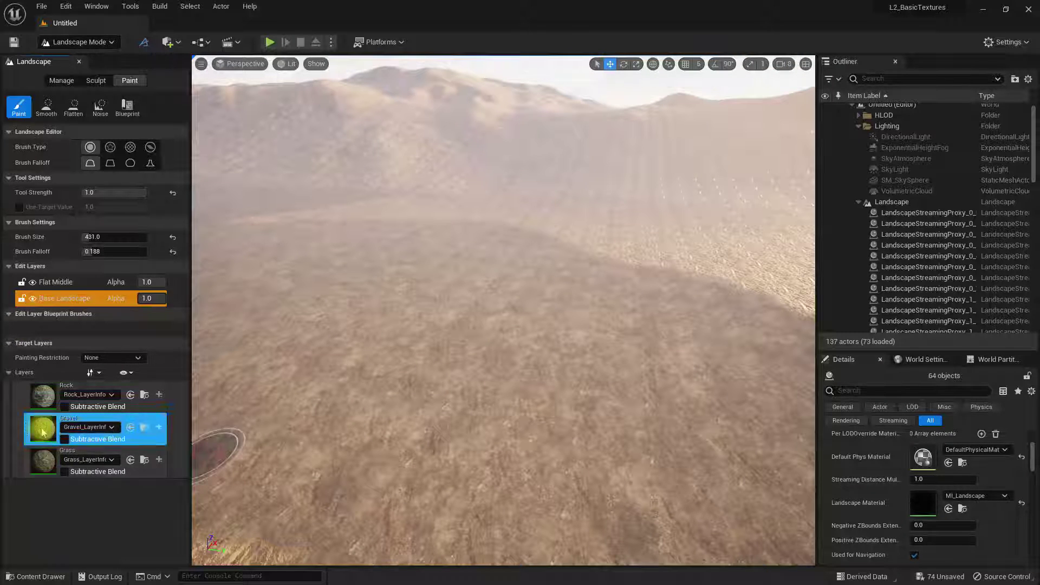
mouse_move(430, 400)
mouse_down()
mouse_move(423, 392)
mouse_move(537, 395)
mouse_move(455, 390)
mouse_move(524, 386)
mouse_move(441, 366)
mouse_move(490, 404)
mouse_move(484, 371)
mouse_move(411, 388)
mouse_move(489, 357)
mouse_up()
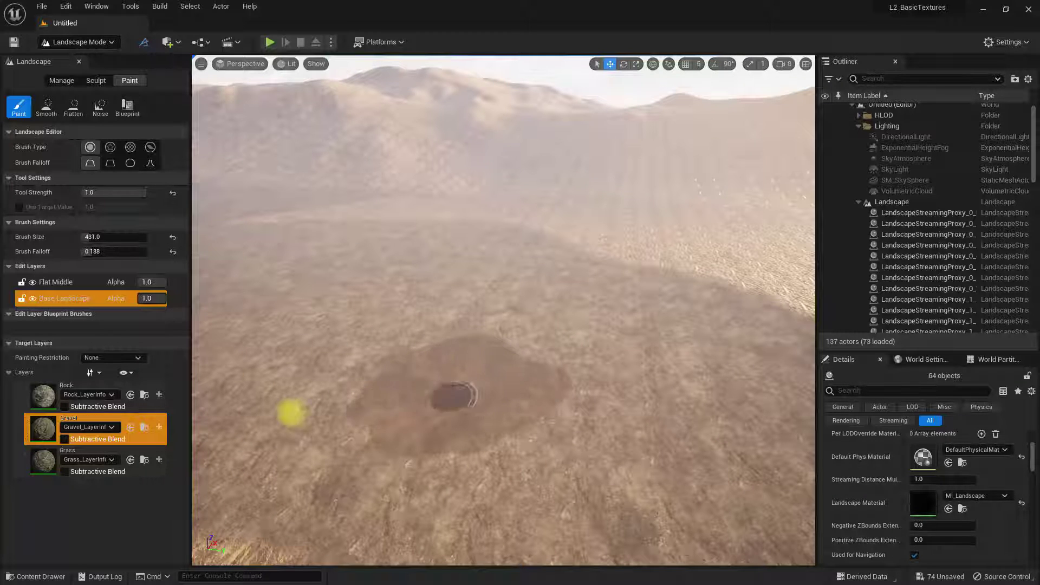
Paint a grass patch beside the gravel, extending it to the right.
click(45, 460)
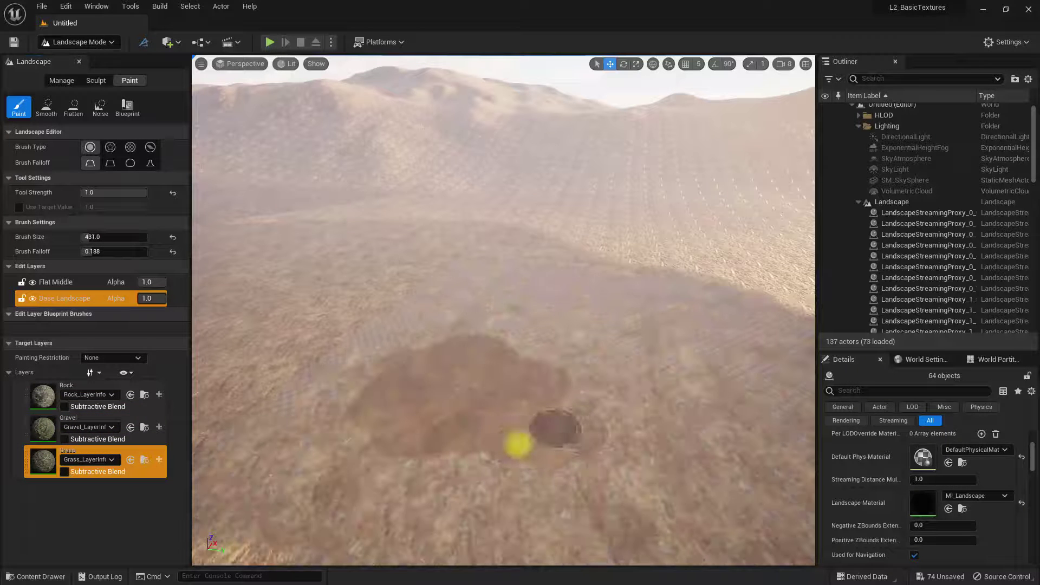
mouse_move(518, 444)
mouse_down()
mouse_move(603, 411)
mouse_move(550, 373)
mouse_move(563, 464)
mouse_move(579, 420)
mouse_move(626, 447)
mouse_move(568, 374)
mouse_move(583, 457)
mouse_up()
right_drag(585, 466, 607, 504)
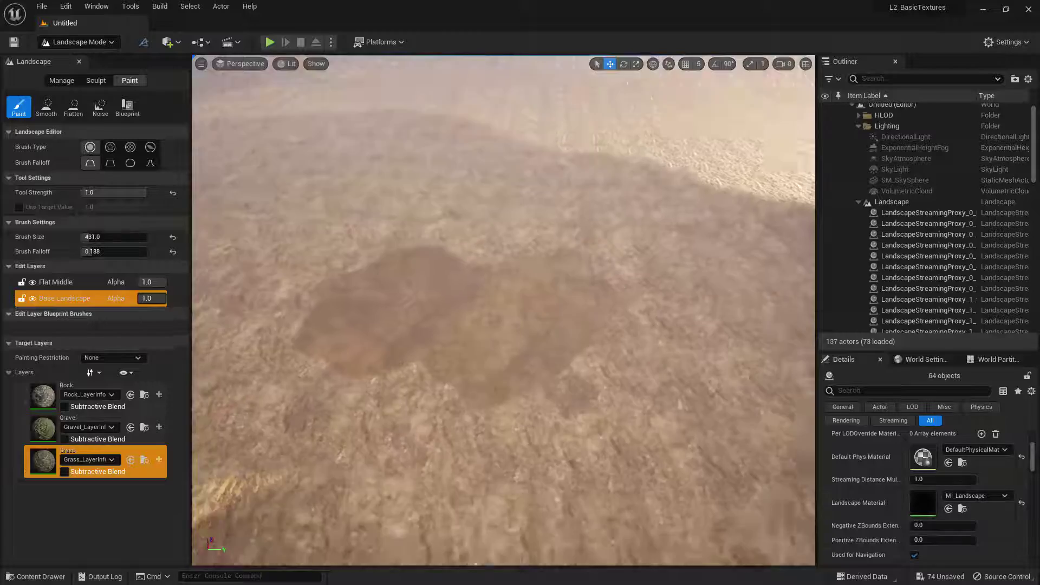
key(w)
right_drag(698, 343, 699, 344)
key(s)
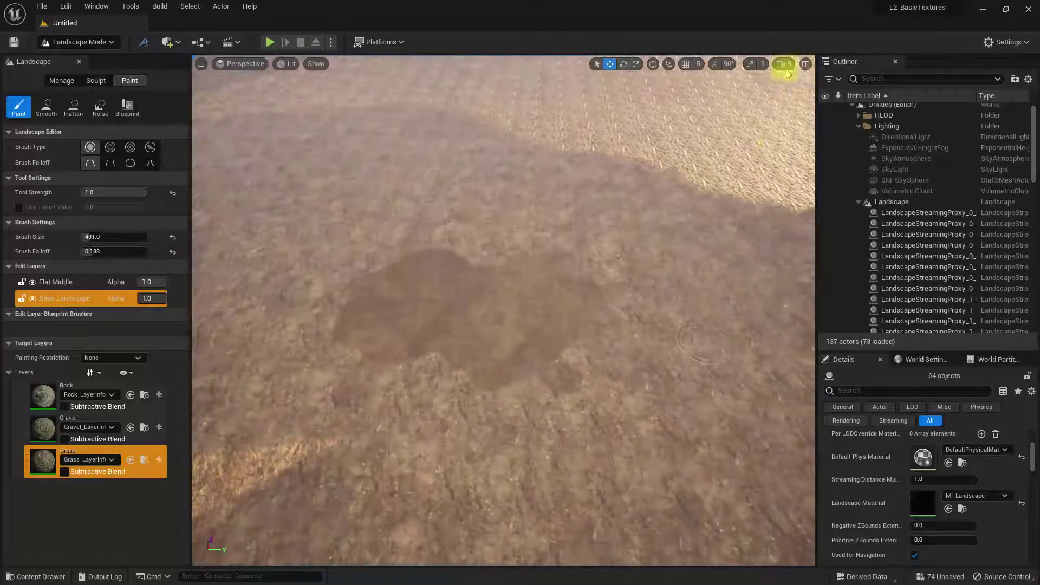
Lower the viewport camera speed and fly in close to inspect the painted patches.
click(787, 63)
click(794, 89)
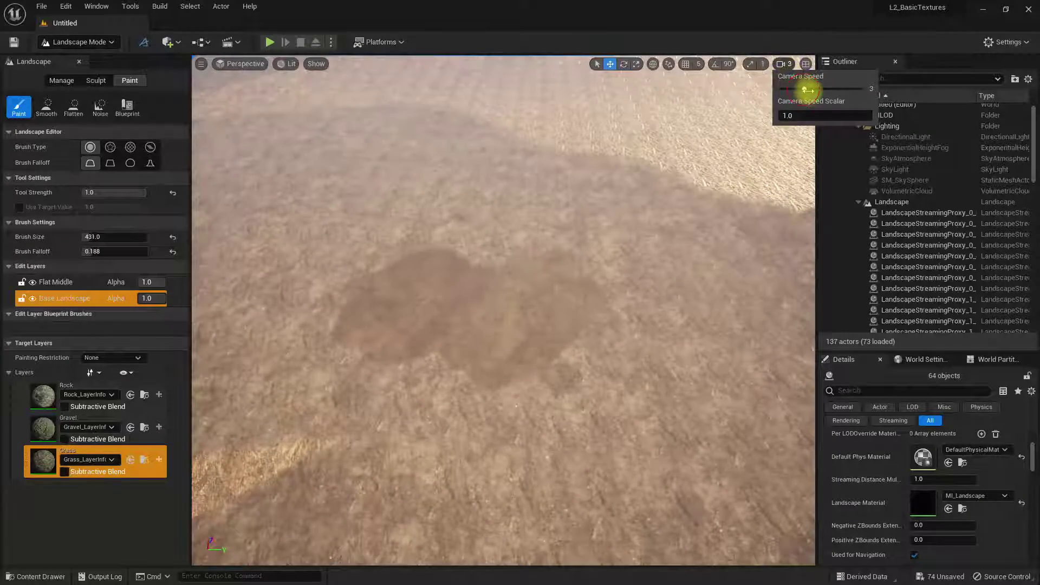
mouse_move(585, 306)
right_down()
mouse_move(586, 360)
mouse_move(585, 330)
right_up()
key(w)
key(w)
right_drag(504, 310, 488, 309)
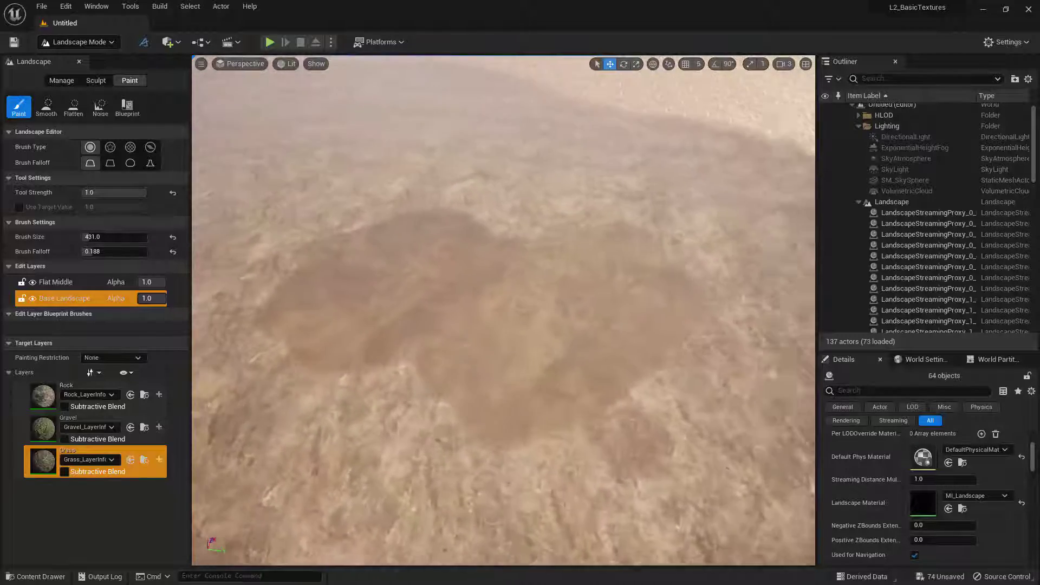
right_drag(520, 389, 532, 398)
right_click(532, 398)
mouse_move(467, 392)
right_down()
mouse_move(422, 382)
mouse_move(456, 386)
mouse_move(474, 374)
mouse_move(475, 352)
right_up()
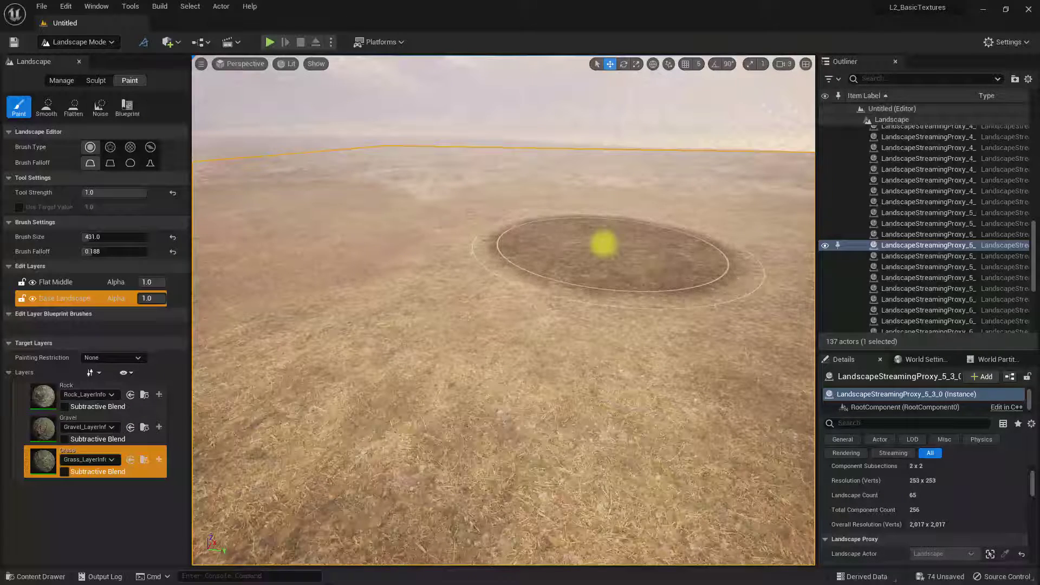
scroll(935, 213, up, 6)
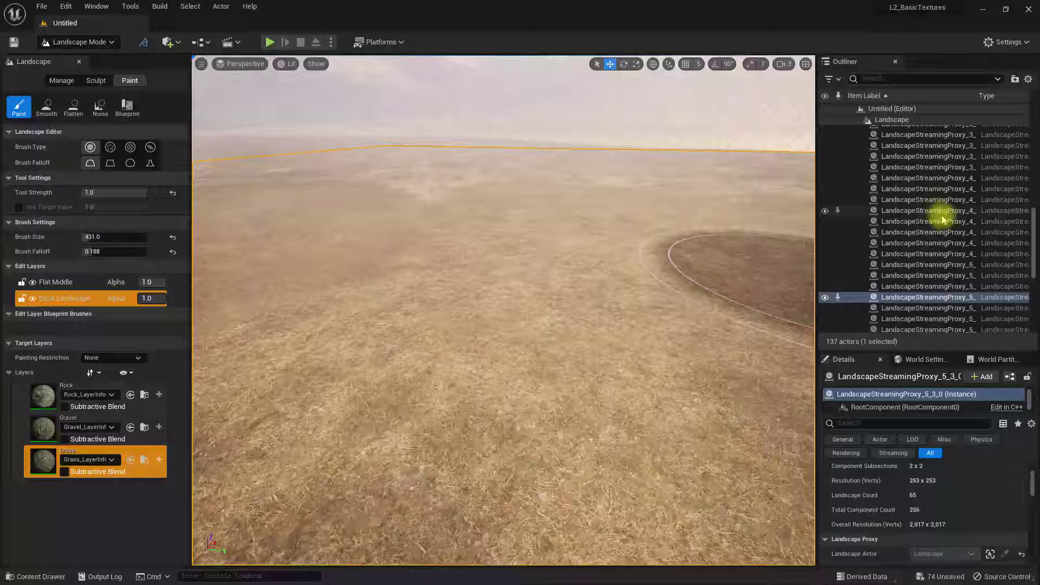
scroll(945, 208, up, 3)
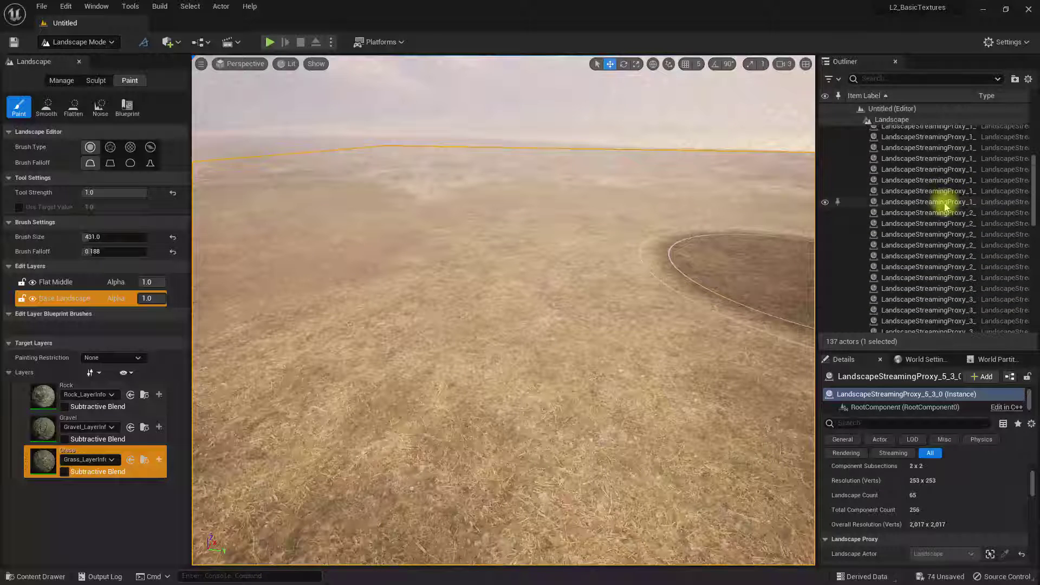
scroll(945, 207, up, 3)
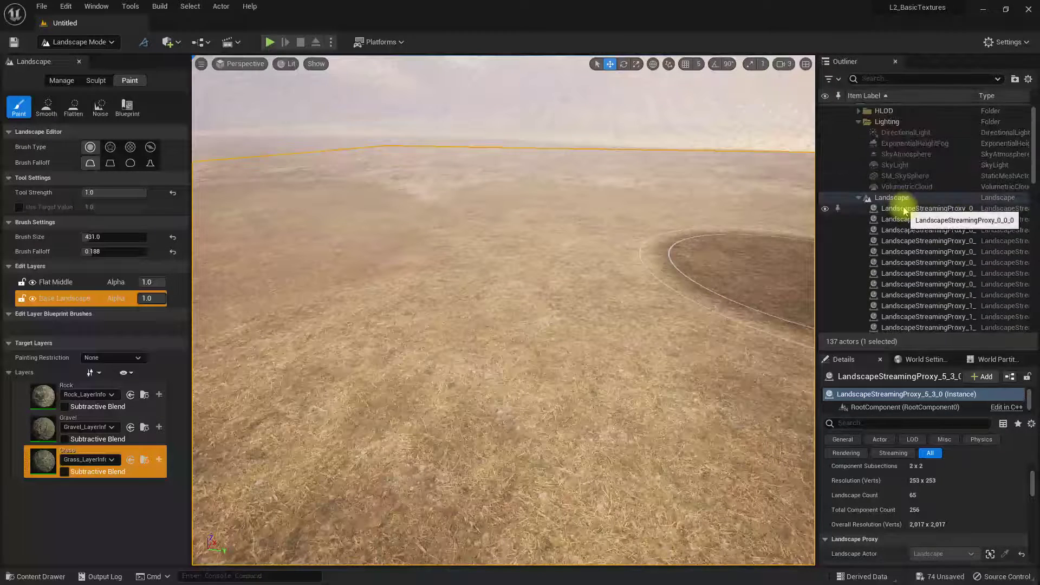
scroll(931, 230, down, 10)
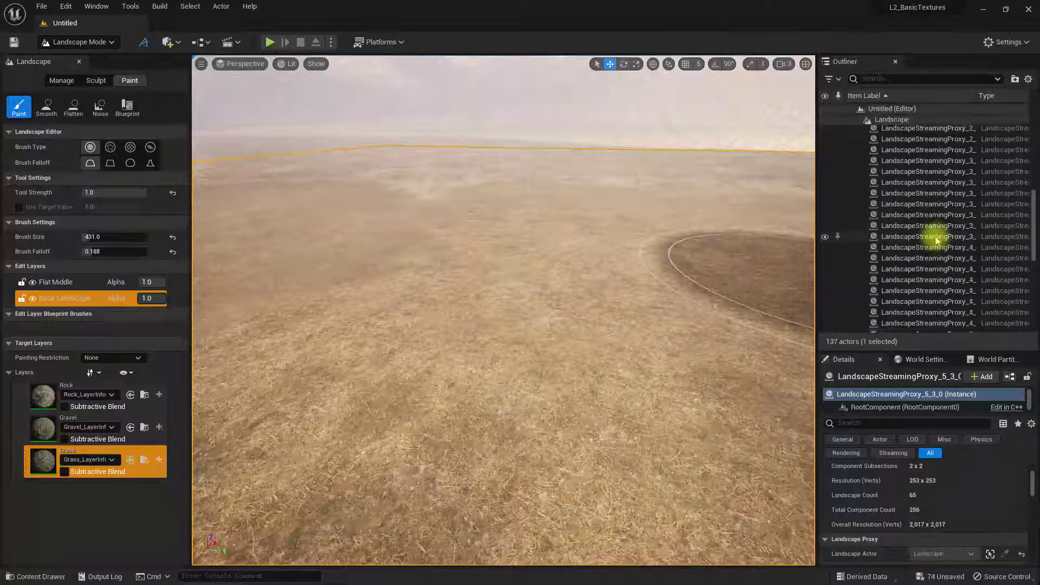
scroll(937, 241, down, 2)
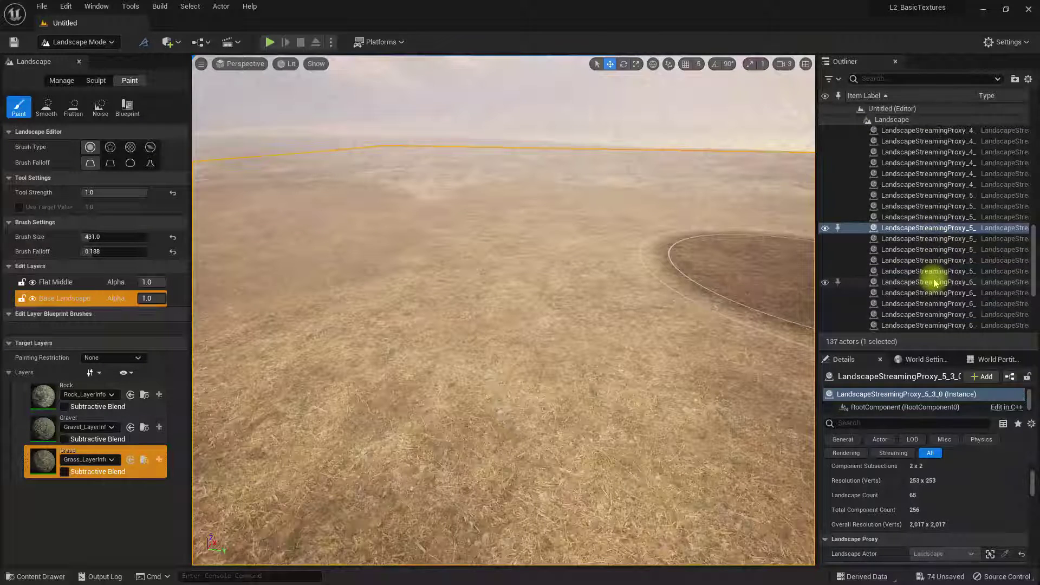